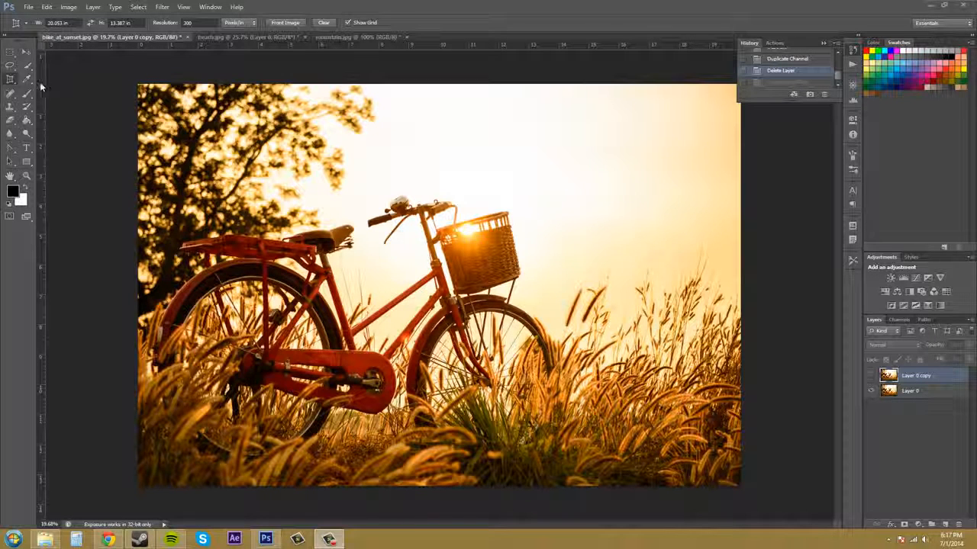
# Draw a Perspective Crop frame around the bicycle and taper it toward the front wheel by moving its corners
pyautogui.click(11, 79)
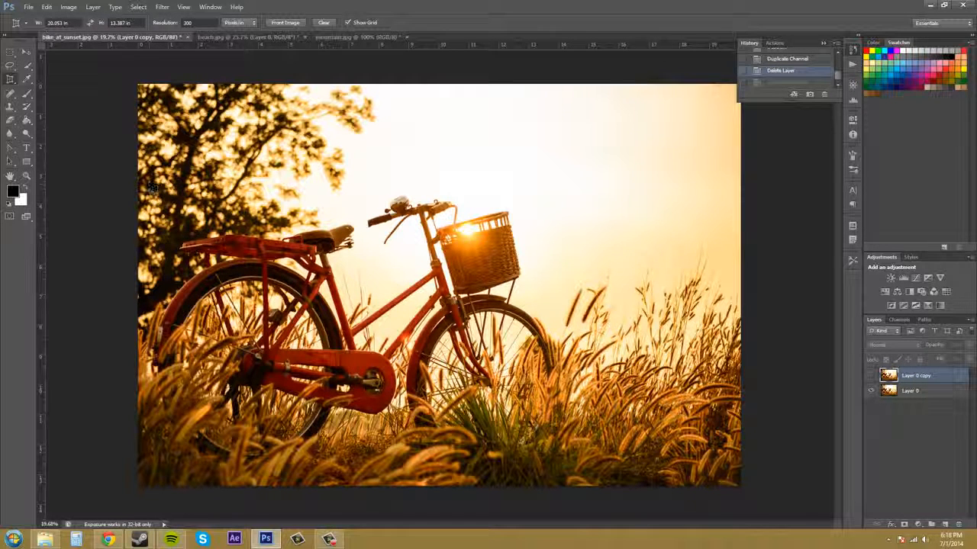
pyautogui.moveTo(149, 183); pyautogui.dragTo(572, 465)
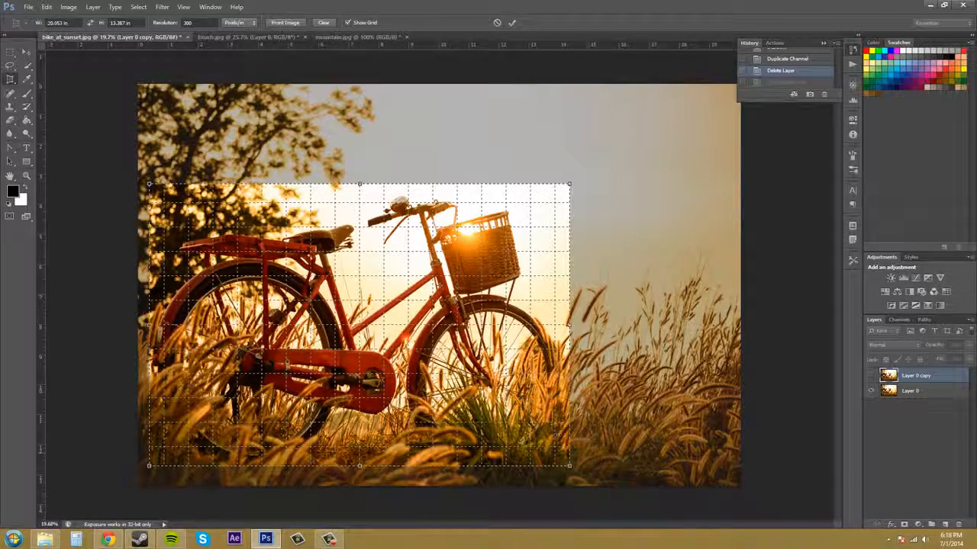
pyautogui.moveTo(150, 326); pyautogui.dragTo(146, 325)
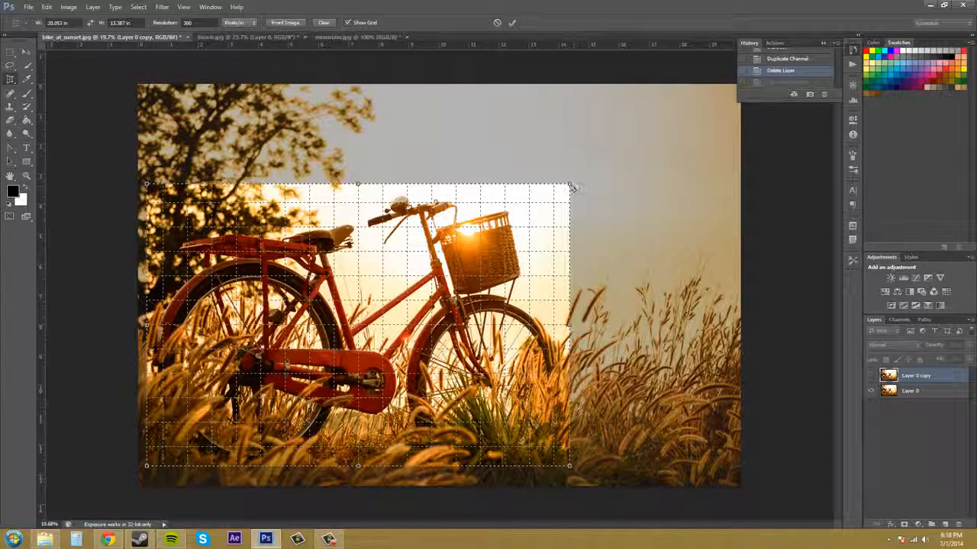
pyautogui.moveTo(568, 189)
pyautogui.mouseDown()
pyautogui.moveTo(560, 207)
pyautogui.moveTo(571, 203)
pyautogui.mouseUp()
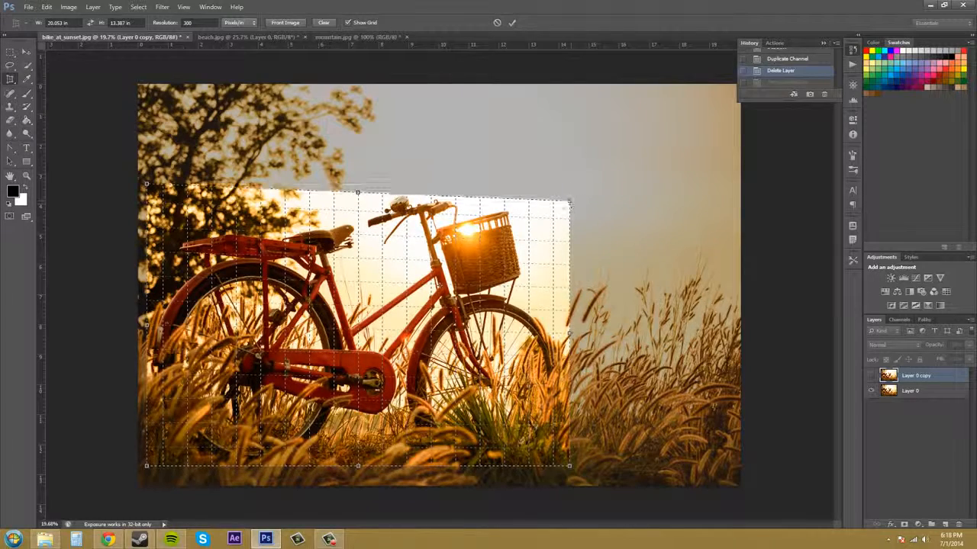
pyautogui.moveTo(148, 185); pyautogui.dragTo(147, 180)
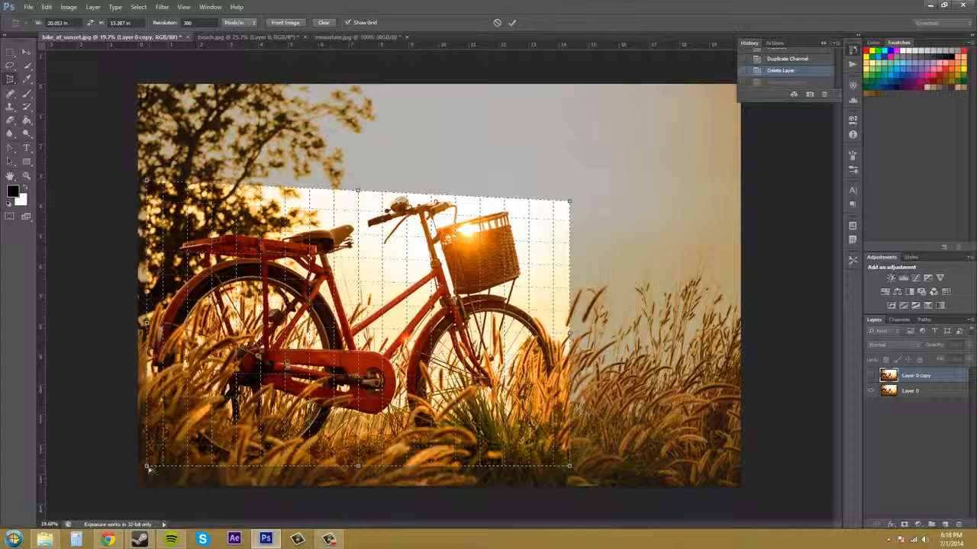
pyautogui.moveTo(150, 470); pyautogui.dragTo(151, 479)
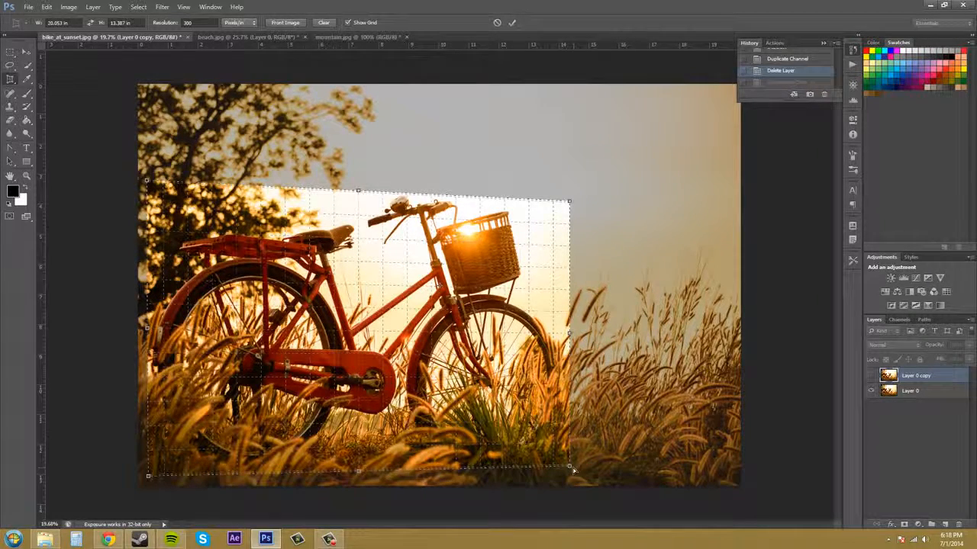
pyautogui.moveTo(572, 468); pyautogui.dragTo(574, 454)
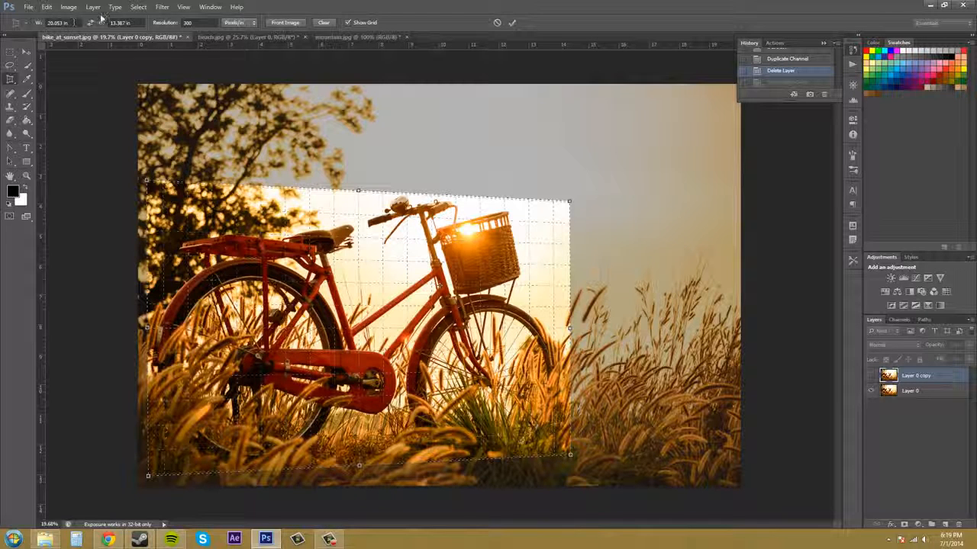
# Try the bicycle crop with the width, height and resolution values cleared, and undo it
pyautogui.click(323, 23)
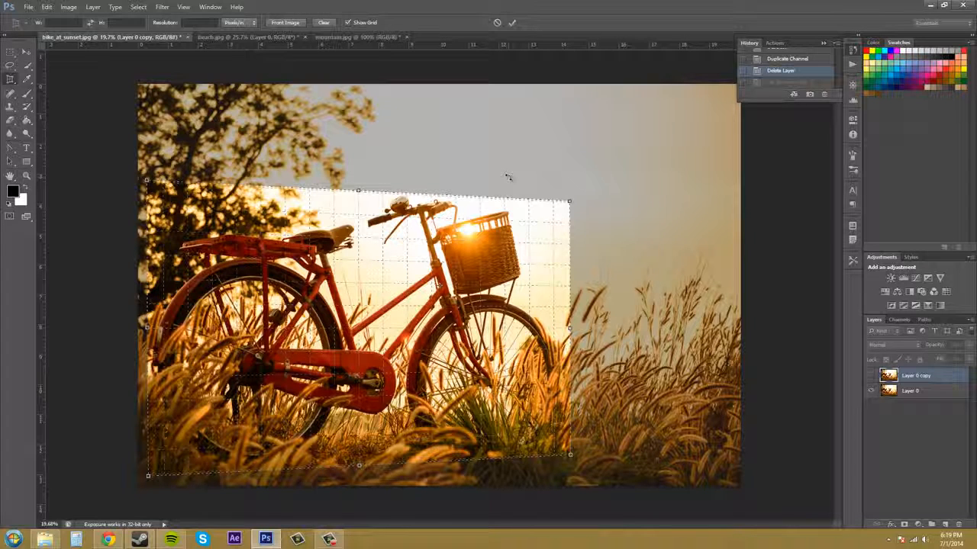
pyautogui.press('Return')
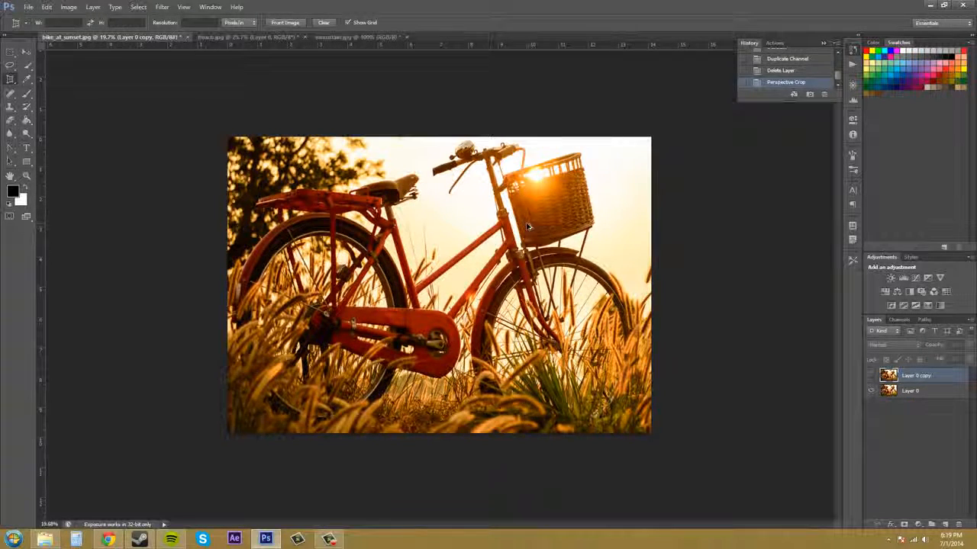
pyautogui.hotkey('ctrl', 'z')
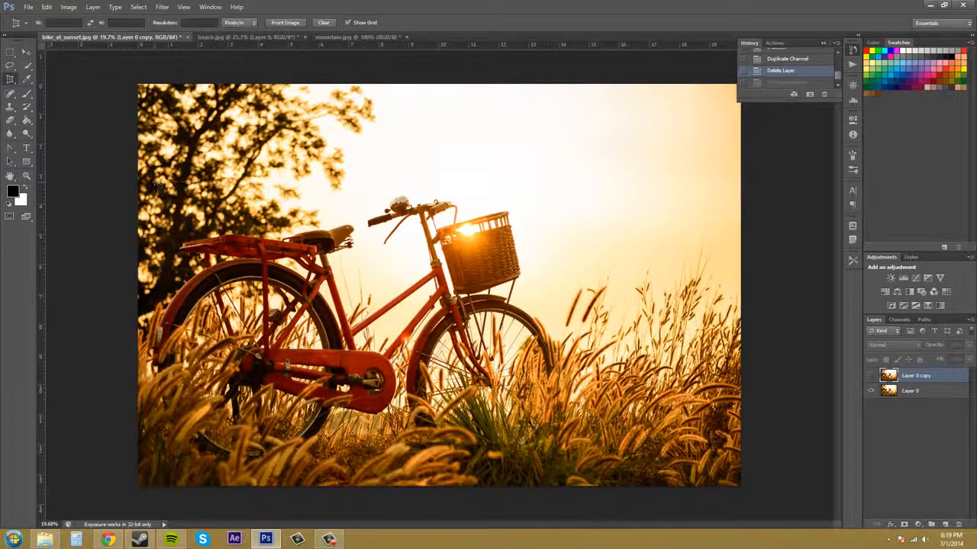
# Perspective-crop the bicycle with a frame tapering toward the front wheel, using the front image's size of 20.053 × 13.387 in at 300 pixels/in
pyautogui.moveTo(157, 183); pyautogui.dragTo(564, 470)
pyautogui.moveTo(565, 182); pyautogui.dragTo(559, 204)
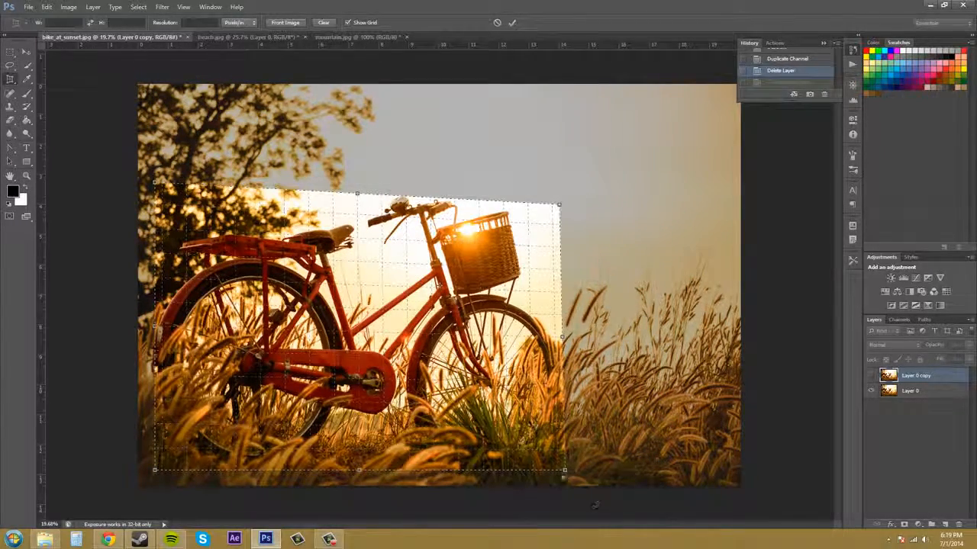
pyautogui.moveTo(565, 470); pyautogui.dragTo(567, 445)
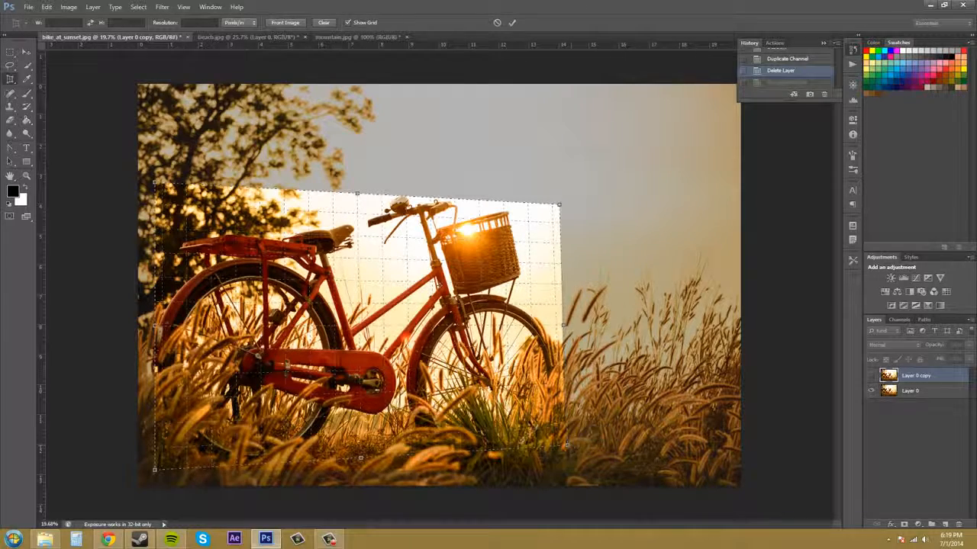
pyautogui.moveTo(155, 183); pyautogui.dragTo(155, 169)
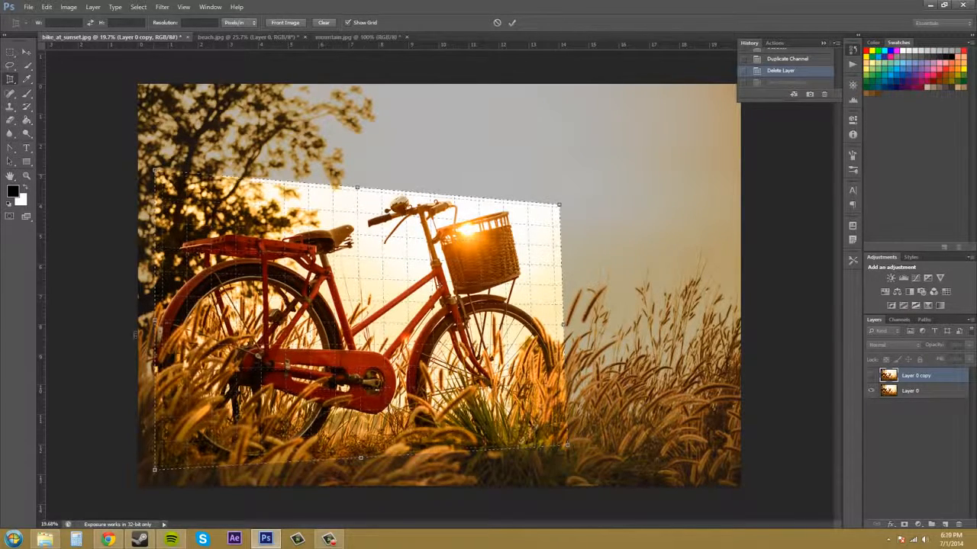
pyautogui.moveTo(155, 470); pyautogui.dragTo(153, 485)
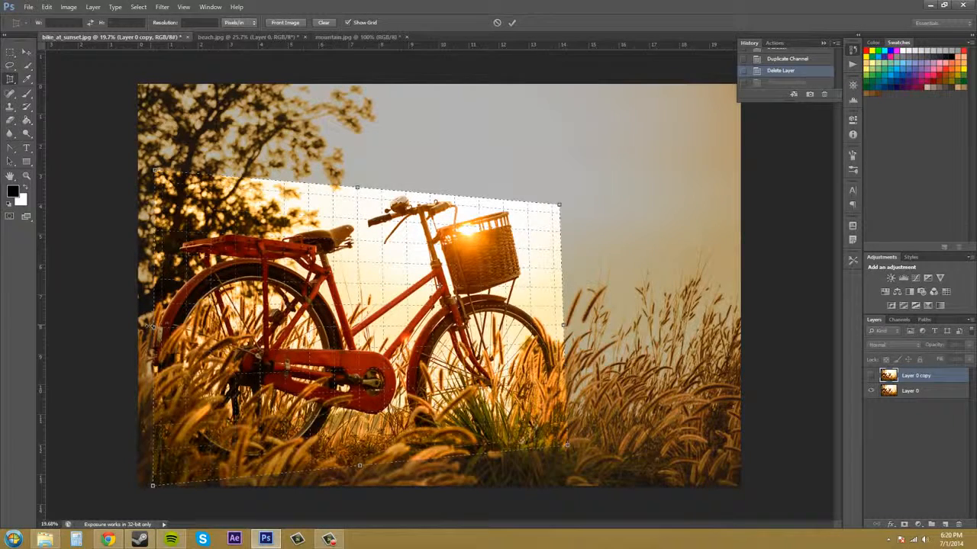
pyautogui.moveTo(152, 327); pyautogui.dragTo(147, 327)
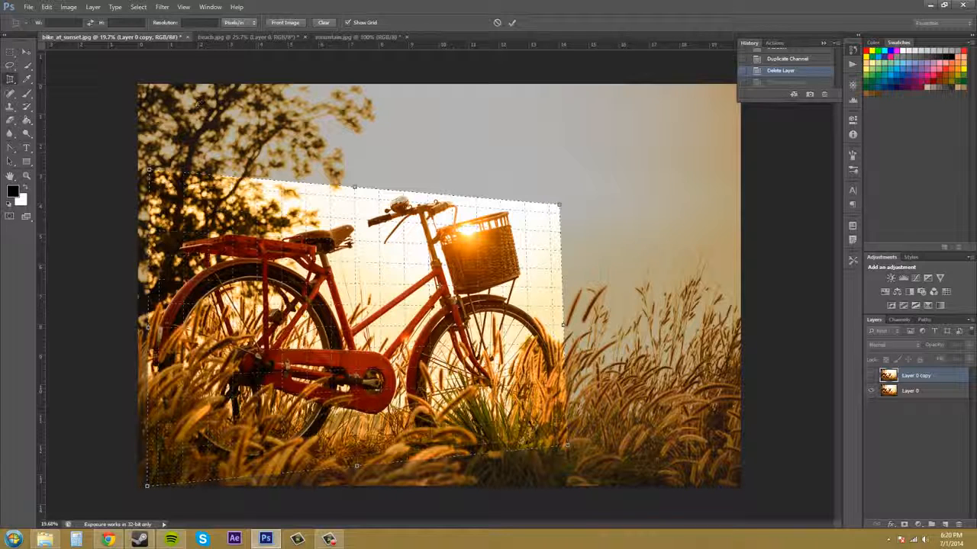
pyautogui.click(280, 22)
pyautogui.click(513, 23)
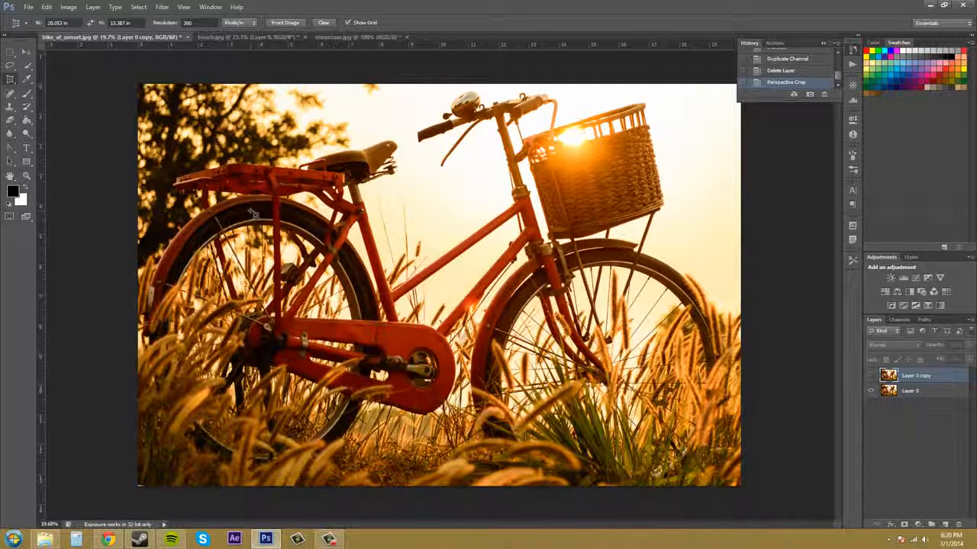
# Clear the crop's width, height and resolution values and switch to the beach.jpg document
pyautogui.click(324, 23)
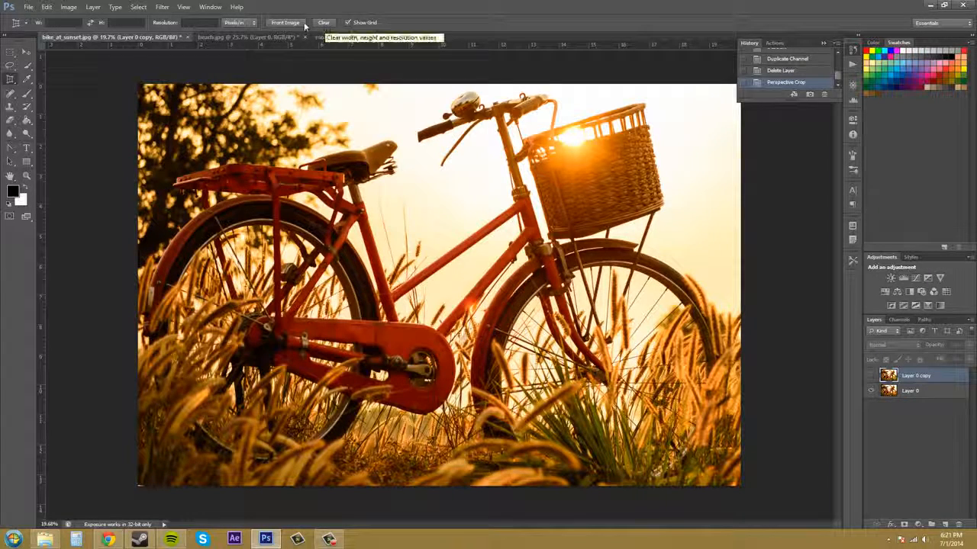
pyautogui.click(214, 37)
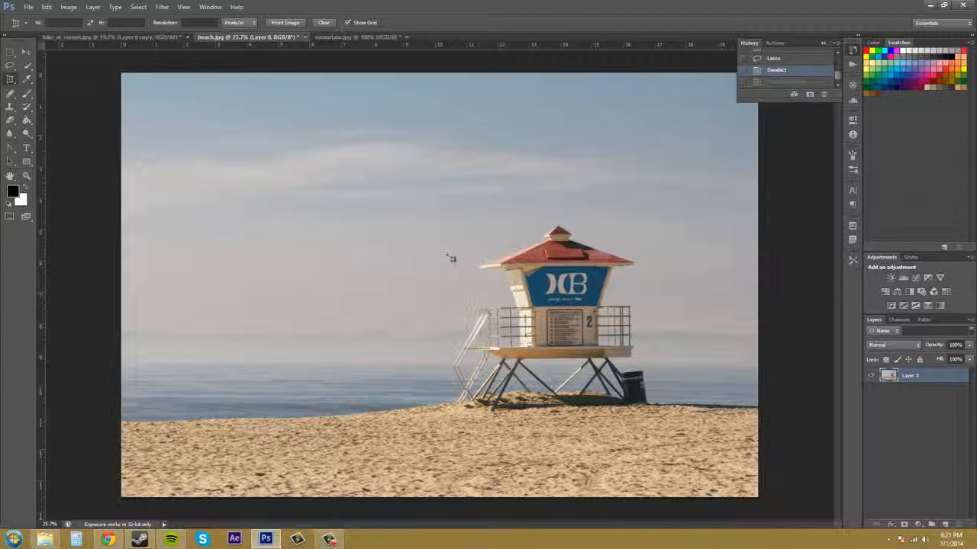
# Try a perspective crop of the lifeguard tower with the frame narrowed at the roof and no set dimensions, and undo it
pyautogui.moveTo(430, 221); pyautogui.dragTo(672, 415)
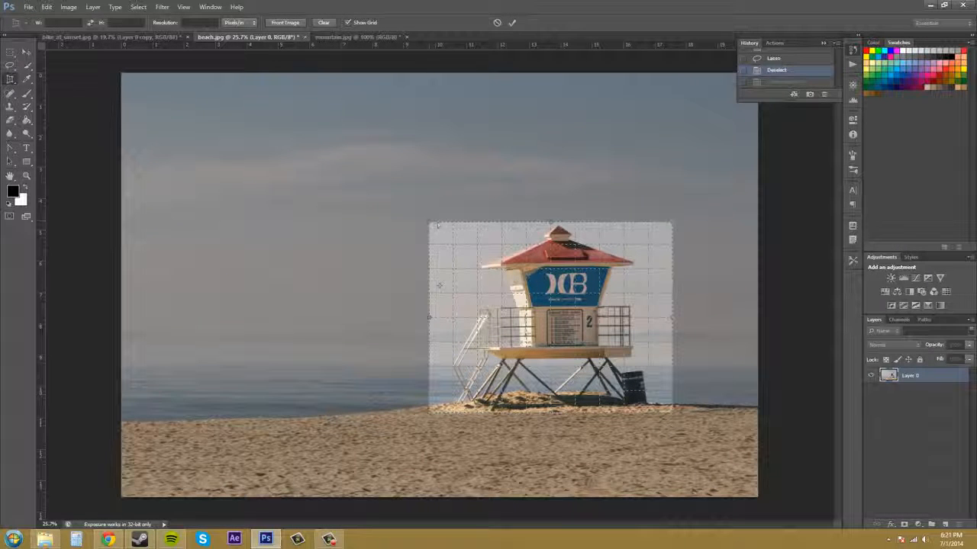
pyautogui.moveTo(437, 225); pyautogui.dragTo(463, 224)
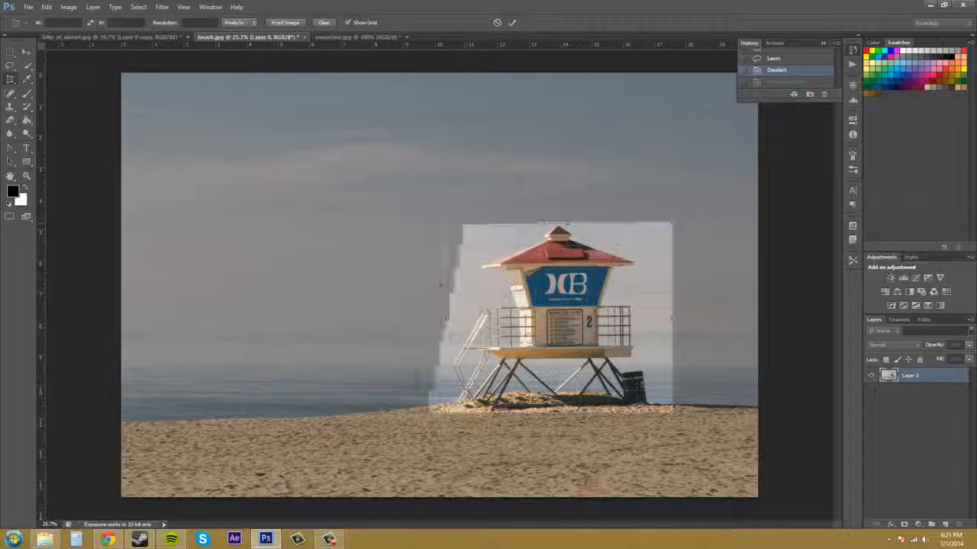
pyautogui.moveTo(672, 225); pyautogui.dragTo(627, 224)
pyautogui.moveTo(472, 226); pyautogui.dragTo(476, 225)
pyautogui.moveTo(431, 412); pyautogui.dragTo(436, 412)
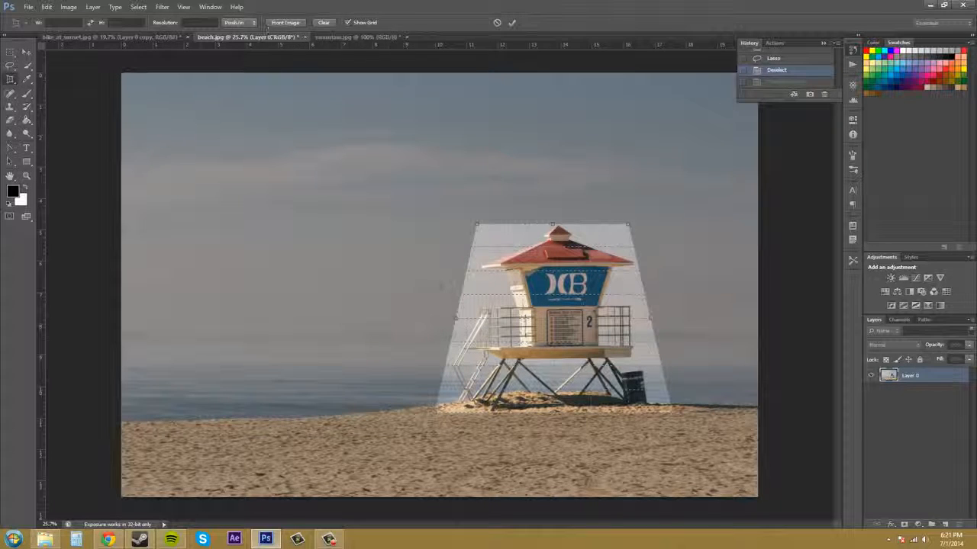
pyautogui.click(511, 22)
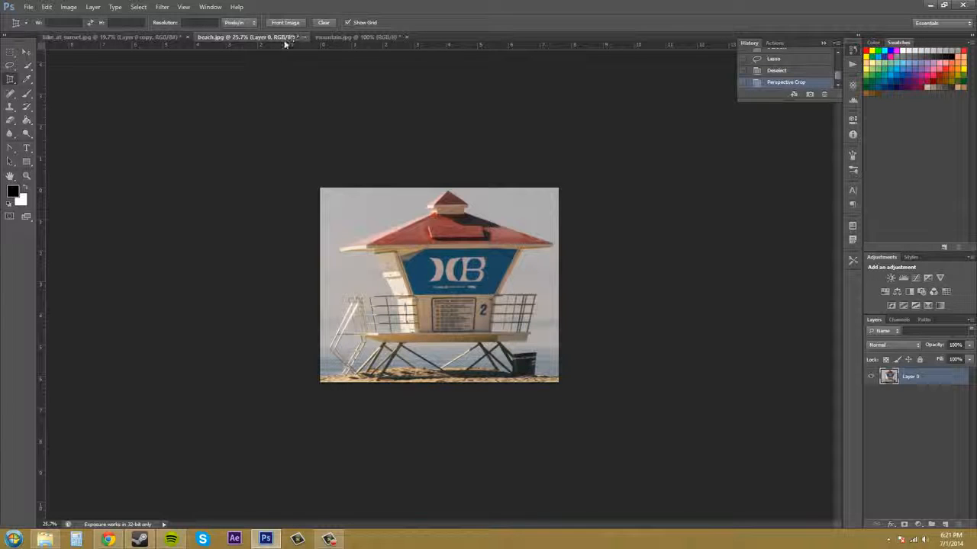
pyautogui.hotkey('ctrl', 'z')
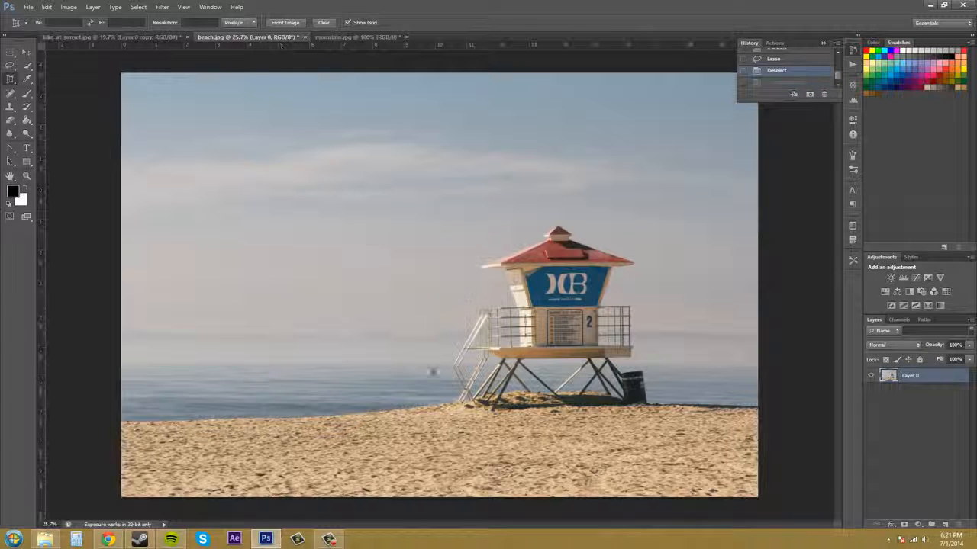
# Draw a new Perspective Crop frame around the lifeguard tower, narrowing its upper corners and widening its lower corners
pyautogui.moveTo(454, 214)
pyautogui.mouseDown()
pyautogui.moveTo(516, 302)
pyautogui.moveTo(658, 416)
pyautogui.mouseUp()
pyautogui.moveTo(658, 216); pyautogui.dragTo(639, 216)
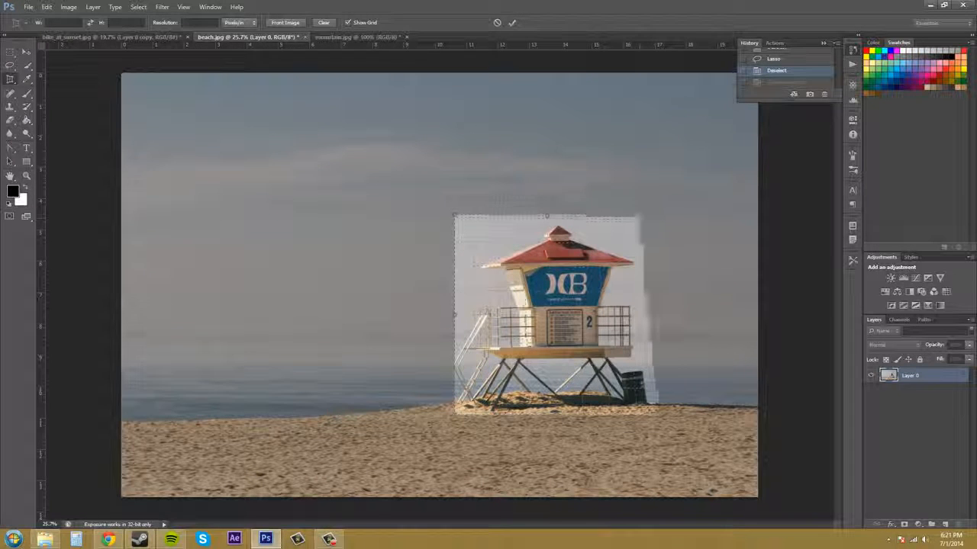
pyautogui.moveTo(455, 216); pyautogui.dragTo(480, 218)
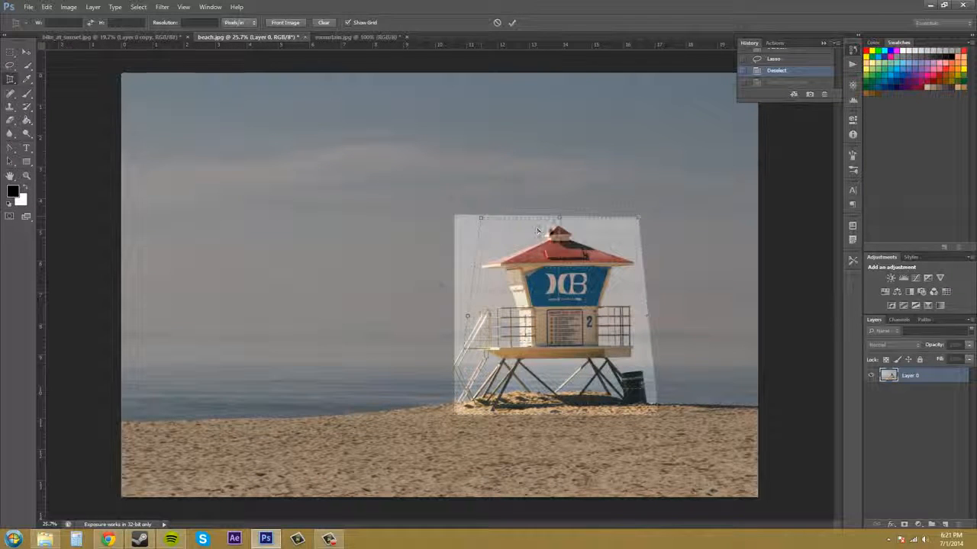
pyautogui.moveTo(638, 219); pyautogui.dragTo(631, 218)
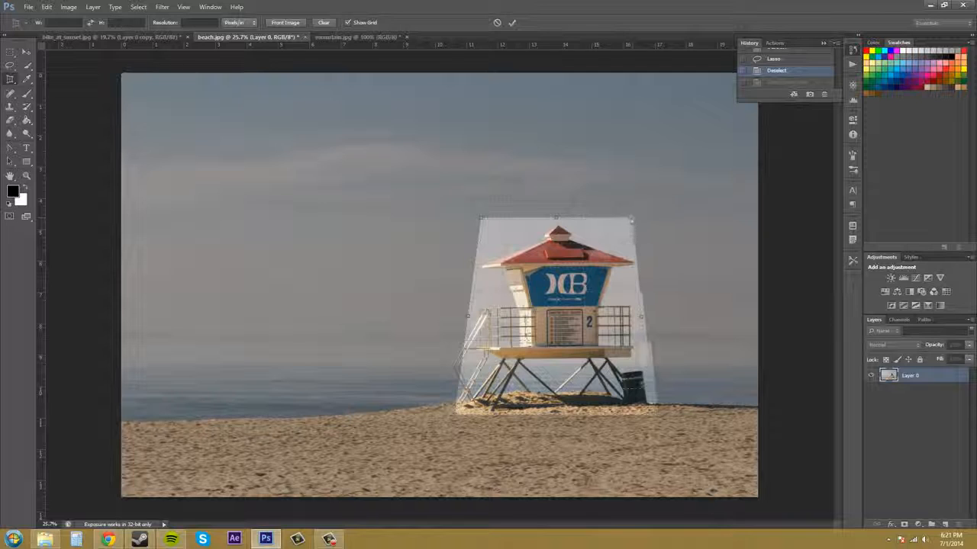
pyautogui.moveTo(661, 418); pyautogui.dragTo(669, 417)
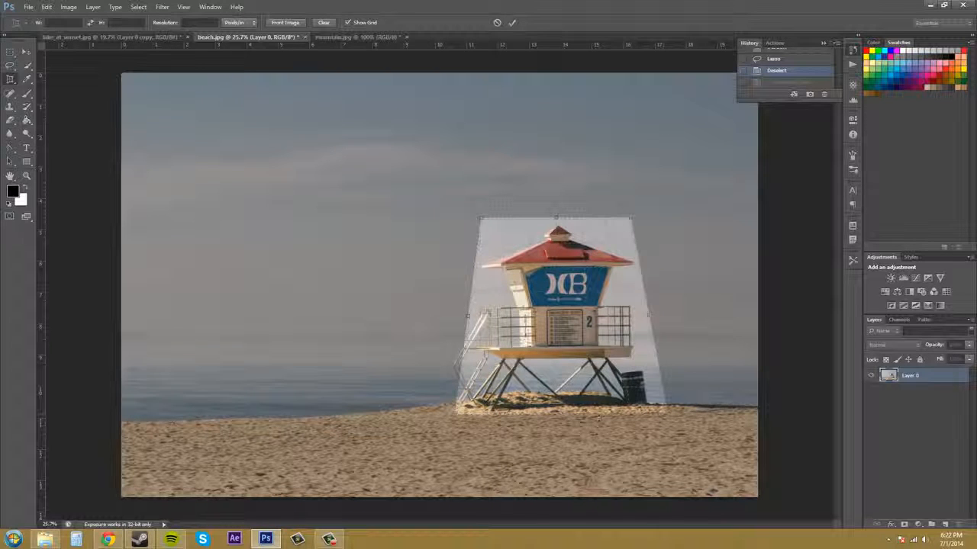
pyautogui.moveTo(457, 402); pyautogui.dragTo(443, 414)
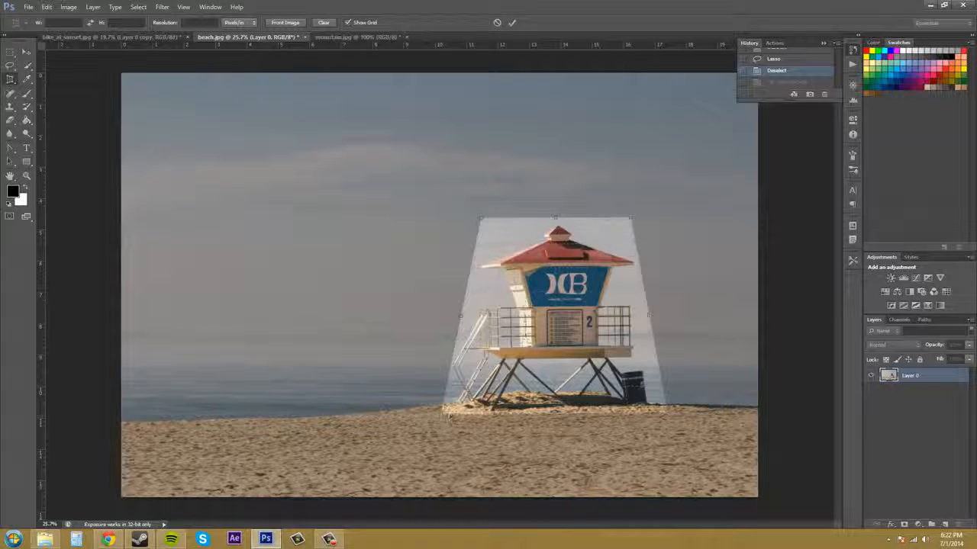
# Try the tower crop at the front image's 20.296 × 13.529 in and 240 pixels/in, clear those values and undo the crop
pyautogui.click(283, 24)
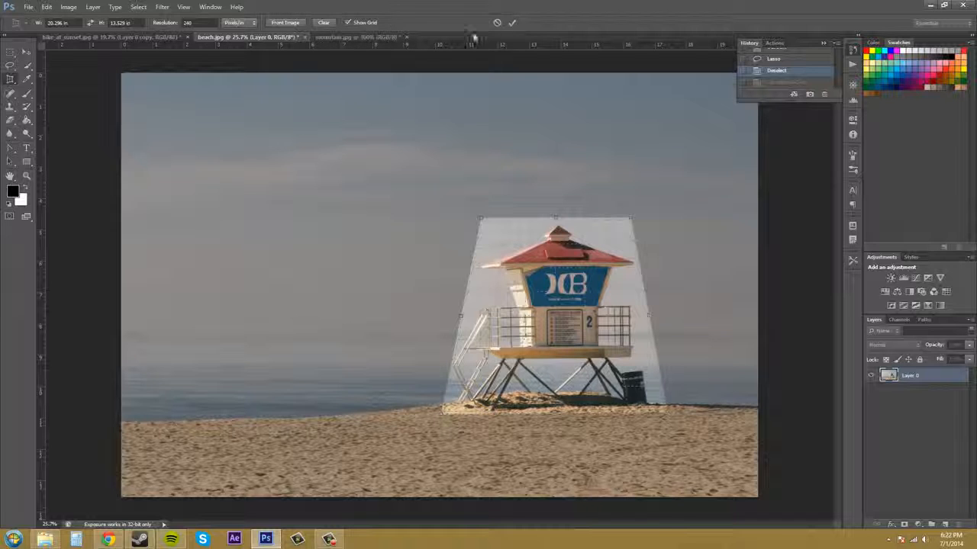
pyautogui.click(511, 22)
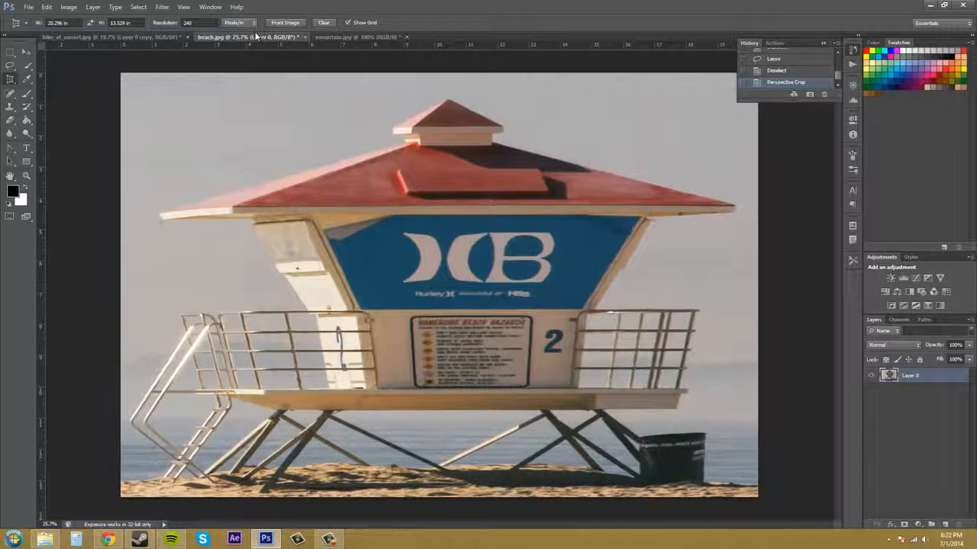
pyautogui.click(324, 22)
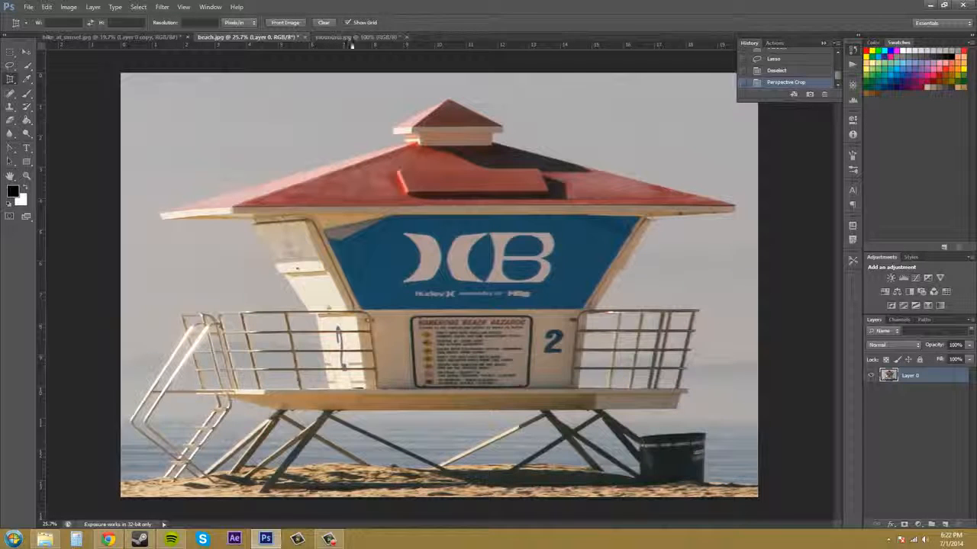
pyautogui.hotkey('ctrl', 'z')
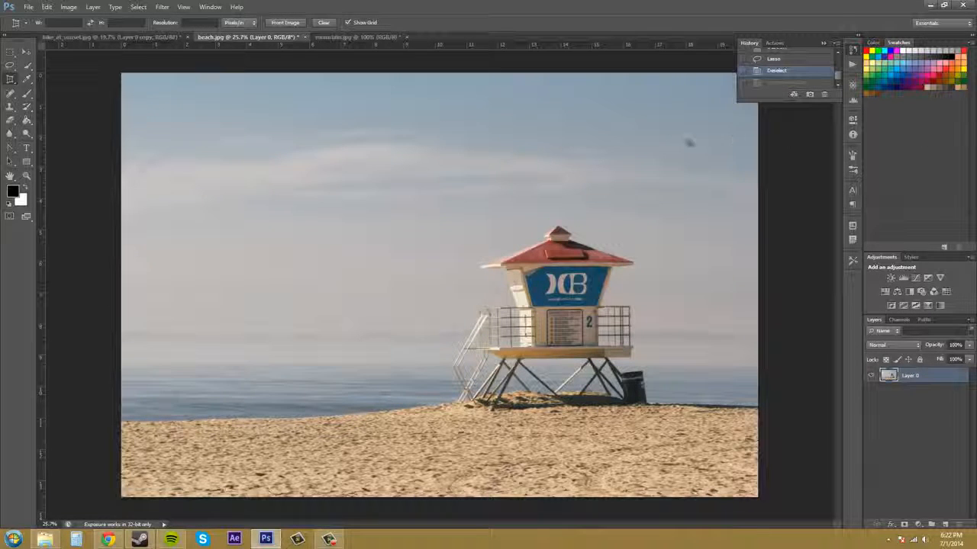
# Draw a rectangular Perspective Crop frame around the lifeguard tower and toggle its grid display off and back on
pyautogui.moveTo(431, 212); pyautogui.dragTo(682, 420)
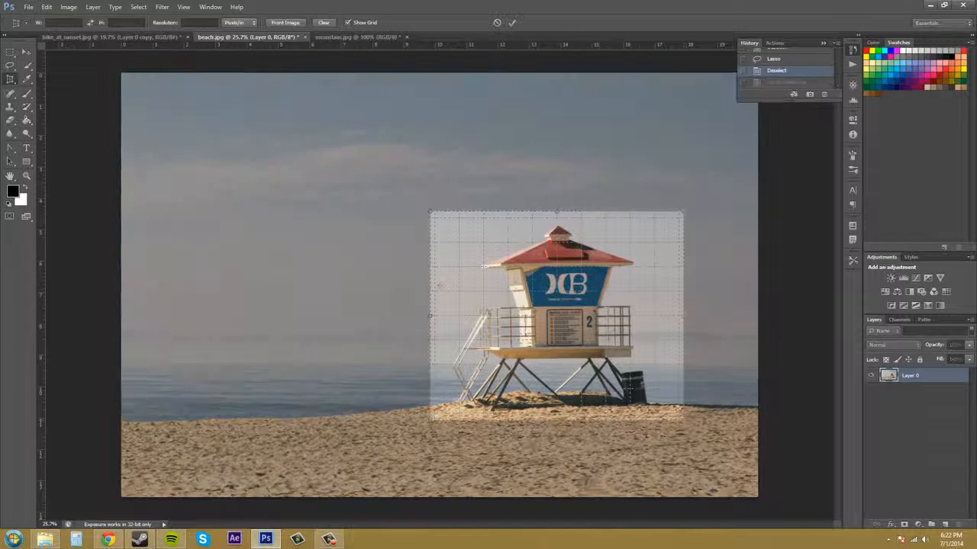
pyautogui.click(348, 22)
pyautogui.click(348, 22)
pyautogui.click(348, 22)
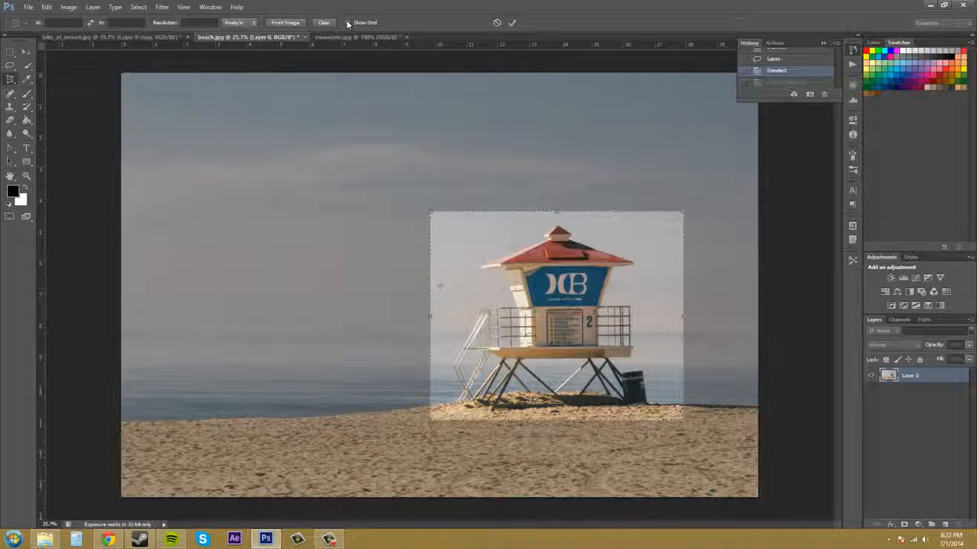
pyautogui.click(348, 22)
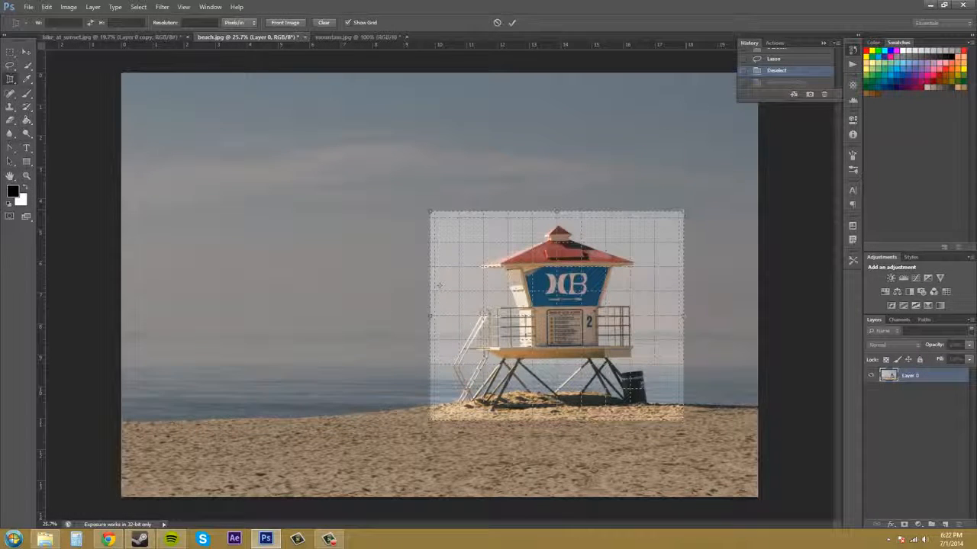
# Raise the crop frame's upper-right corner, pull its lower-right corner down and outward over the sand, and turn the grid display back on
pyautogui.moveTo(682, 212); pyautogui.dragTo(682, 161)
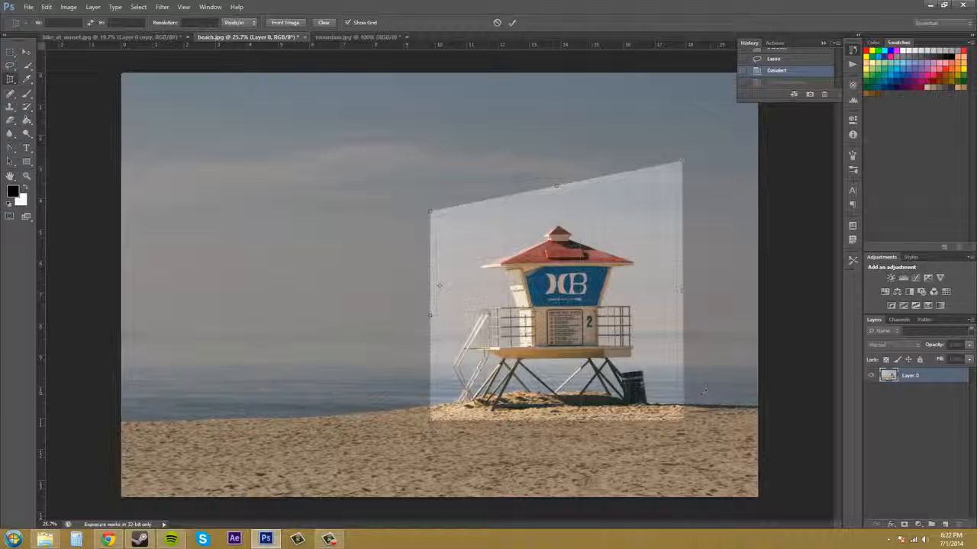
pyautogui.moveTo(682, 419); pyautogui.dragTo(710, 469)
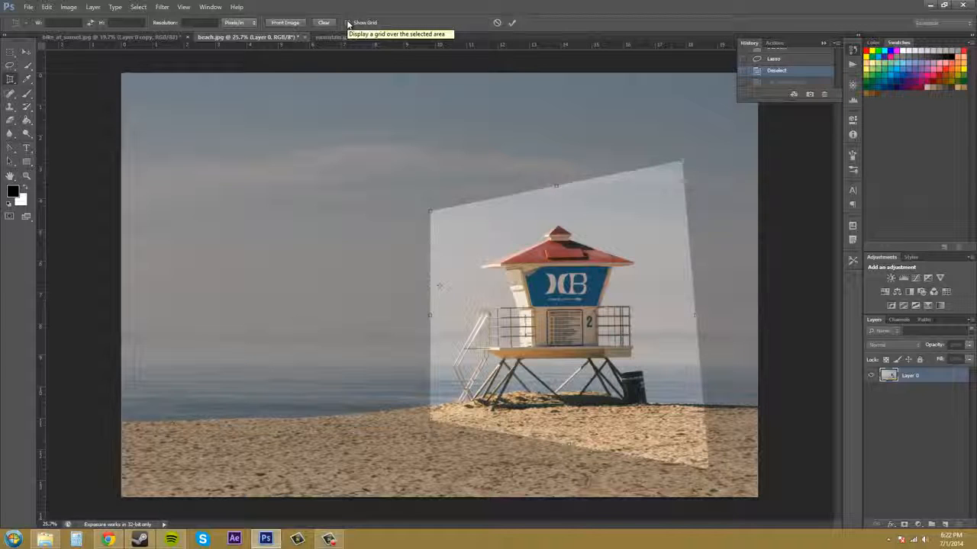
pyautogui.click(348, 23)
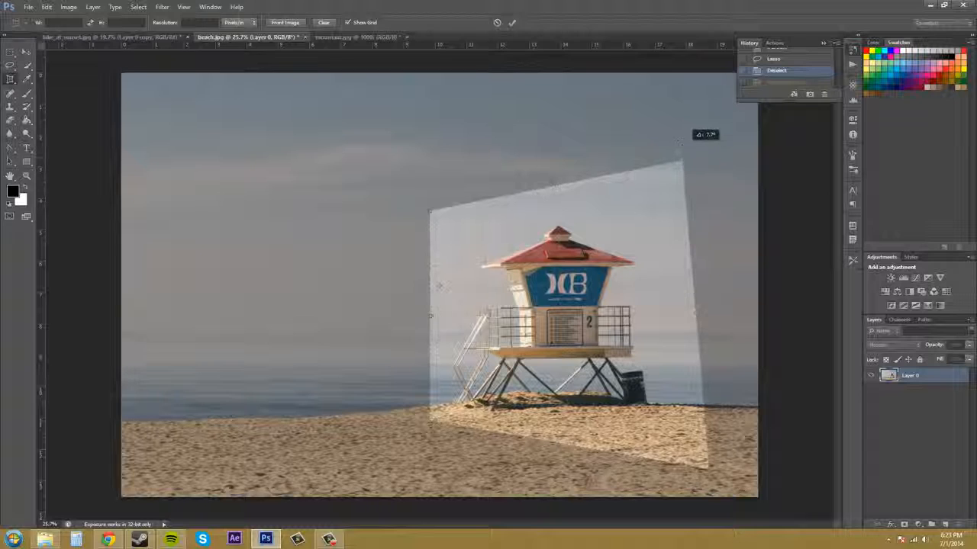
# Rotate the crop frame counterclockwise, reposition its corners to enclose the lifeguard tower, and turn the reshaped frame slightly clockwise
pyautogui.moveTo(588, 94); pyautogui.dragTo(611, 111)
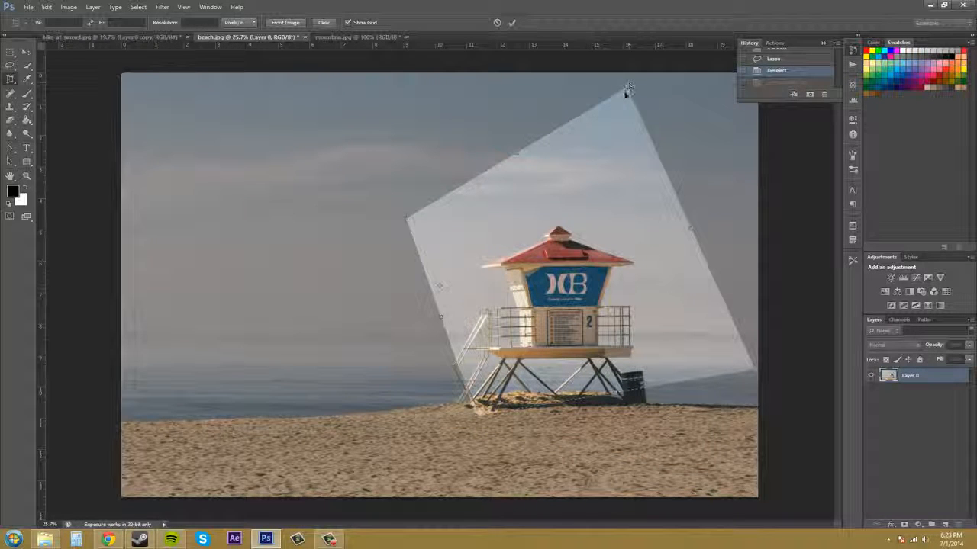
pyautogui.moveTo(664, 76); pyautogui.dragTo(669, 170)
pyautogui.moveTo(466, 404); pyautogui.dragTo(405, 422)
pyautogui.moveTo(739, 376); pyautogui.dragTo(680, 424)
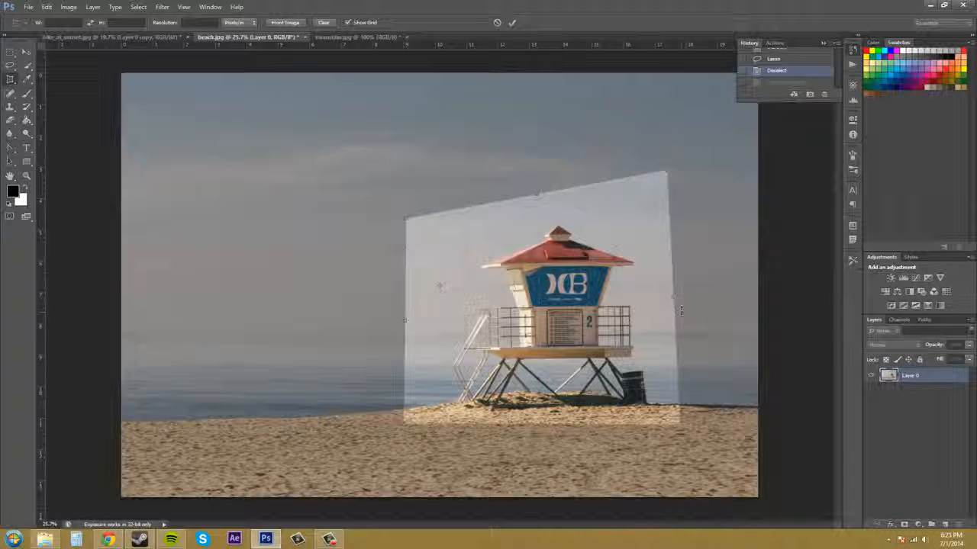
pyautogui.moveTo(681, 288)
pyautogui.mouseDown()
pyautogui.moveTo(682, 229)
pyautogui.moveTo(676, 305)
pyautogui.mouseUp()
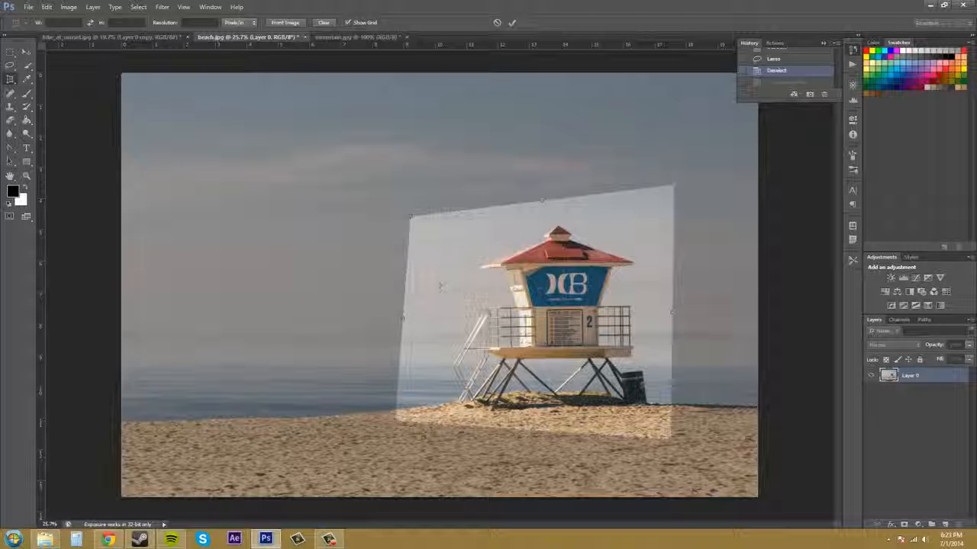